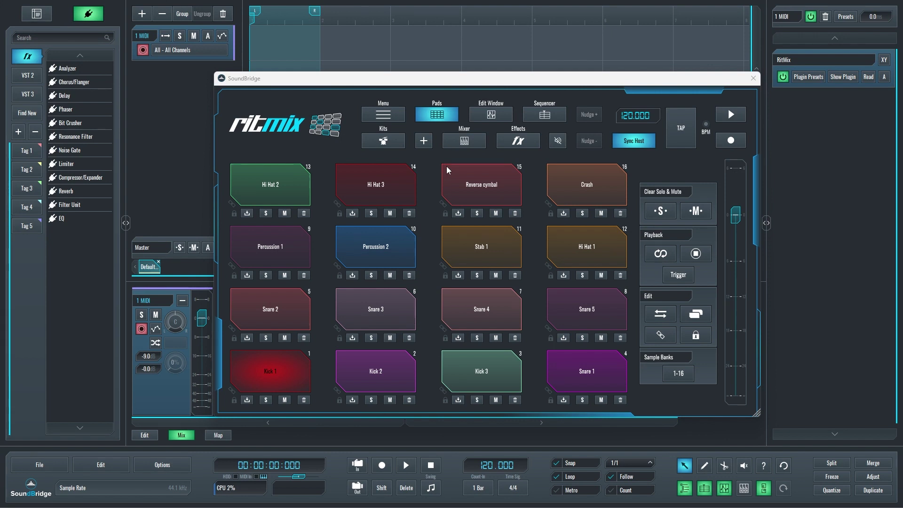
# Show pads 17–32, play the VEC4 Break Beats 14 pad and open its sample in the edit window.
pyautogui.click(675, 377)
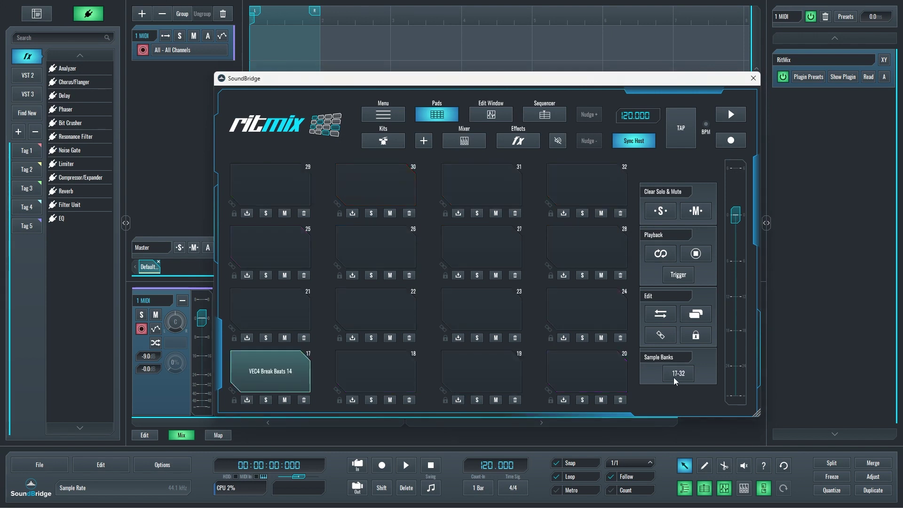
pyautogui.click(281, 376)
pyautogui.click(492, 117)
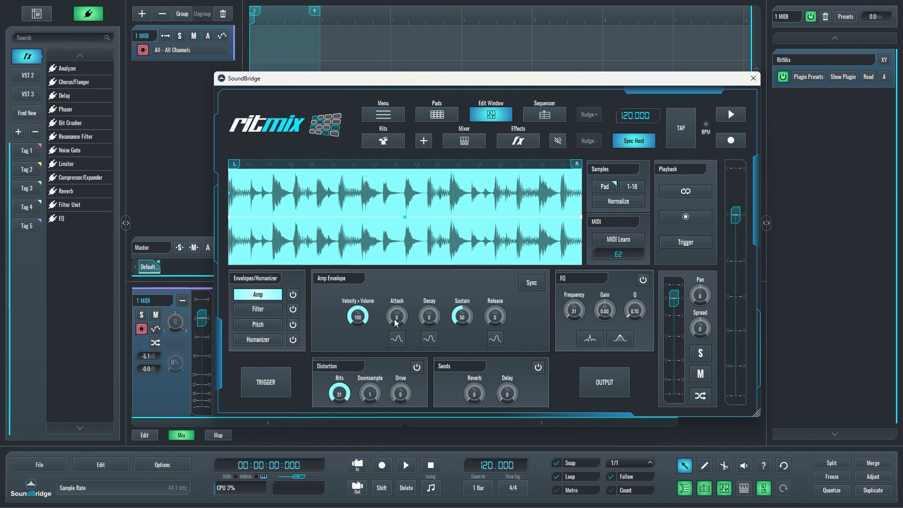
# Shape the break-beat amp envelope to attack about 825, decay 771 and release 543 ms.
pyautogui.moveTo(397, 317); pyautogui.dragTo(436, 268)
pyautogui.moveTo(282, 218); pyautogui.dragTo(396, 216)
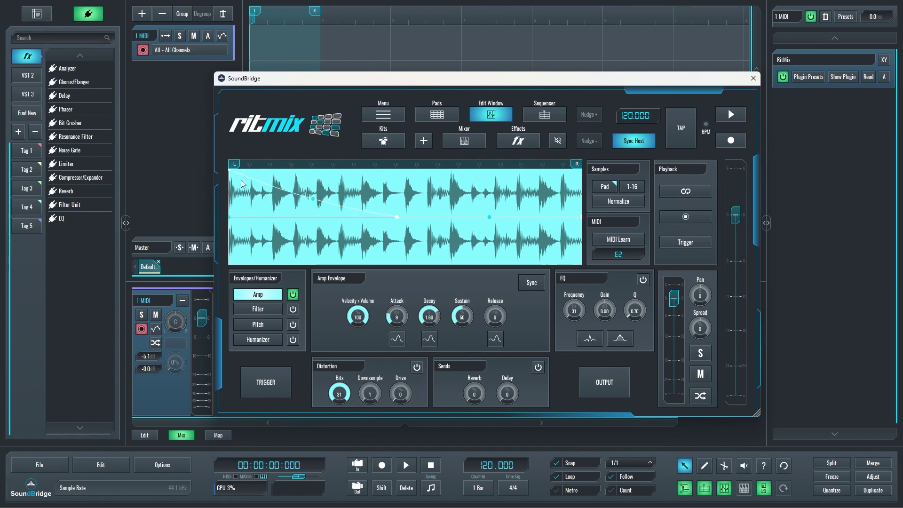
pyautogui.moveTo(231, 172); pyautogui.dragTo(326, 170)
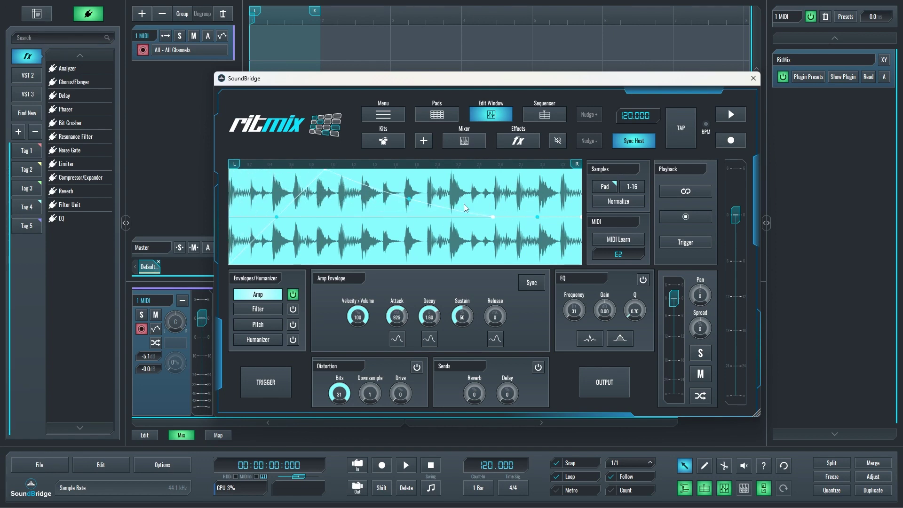
pyautogui.moveTo(582, 221); pyautogui.dragTo(408, 221)
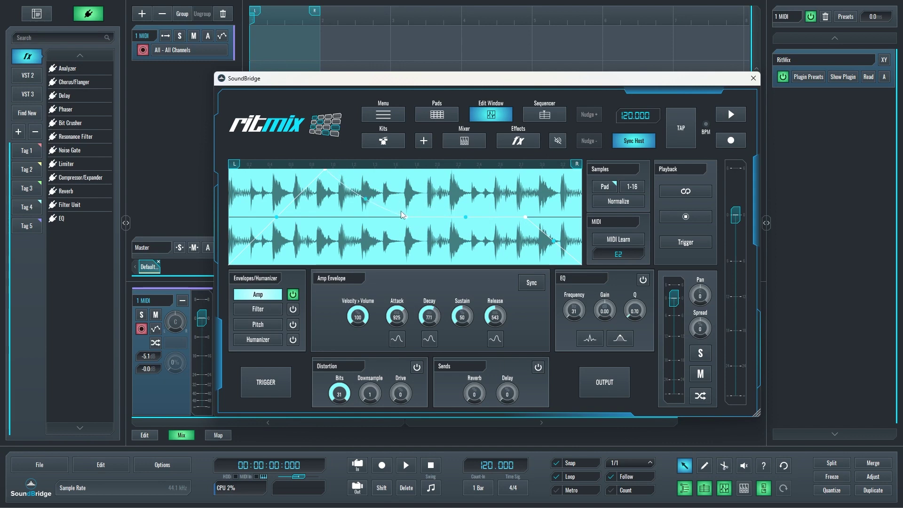
# Press F2 to return to the pad grid for bank 17–32.
pyautogui.press('F2')
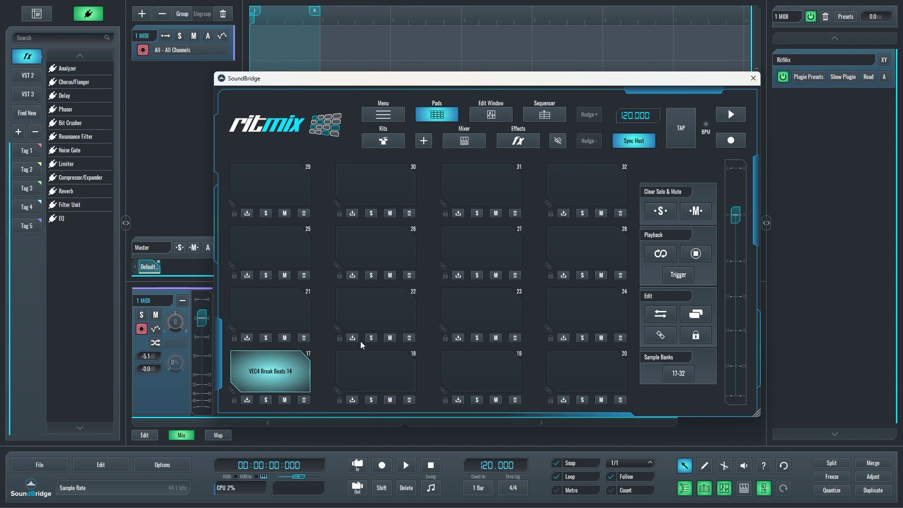
# Lower the RitMix volume fader and play VEC4 Break Beats 14 on pad 17 twice.
pyautogui.moveTo(736, 215); pyautogui.dragTo(736, 299)
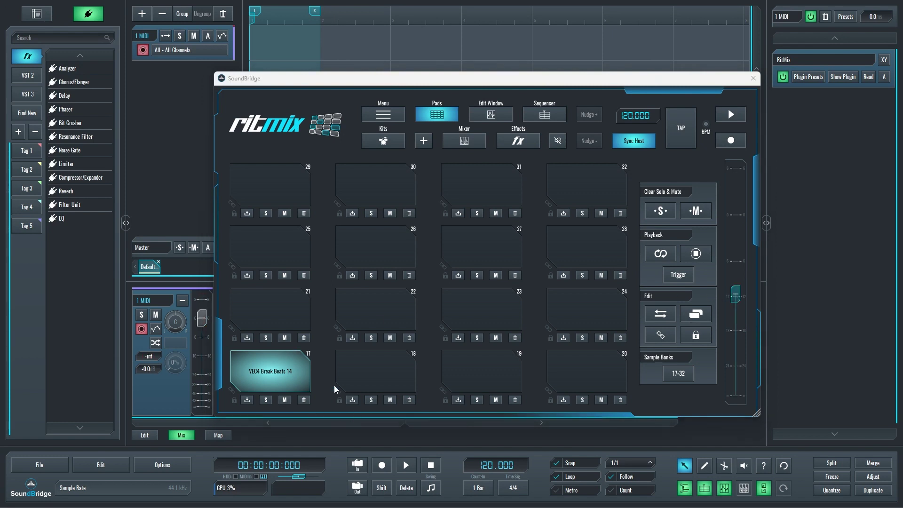
pyautogui.click(291, 372)
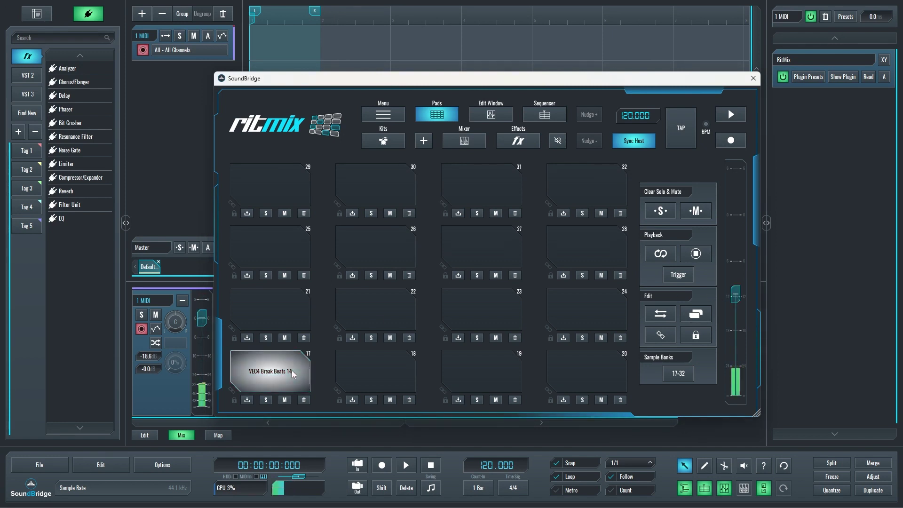
pyautogui.click(292, 373)
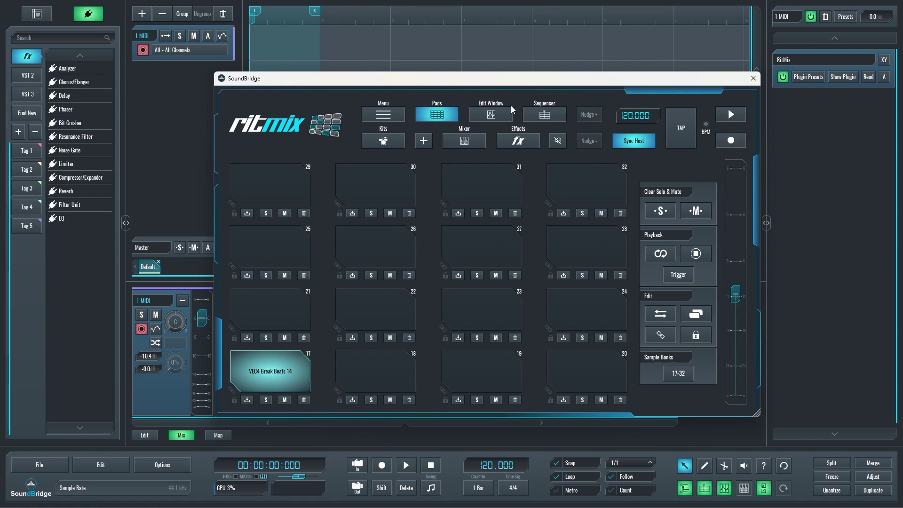
pyautogui.click(495, 114)
pyautogui.click(528, 115)
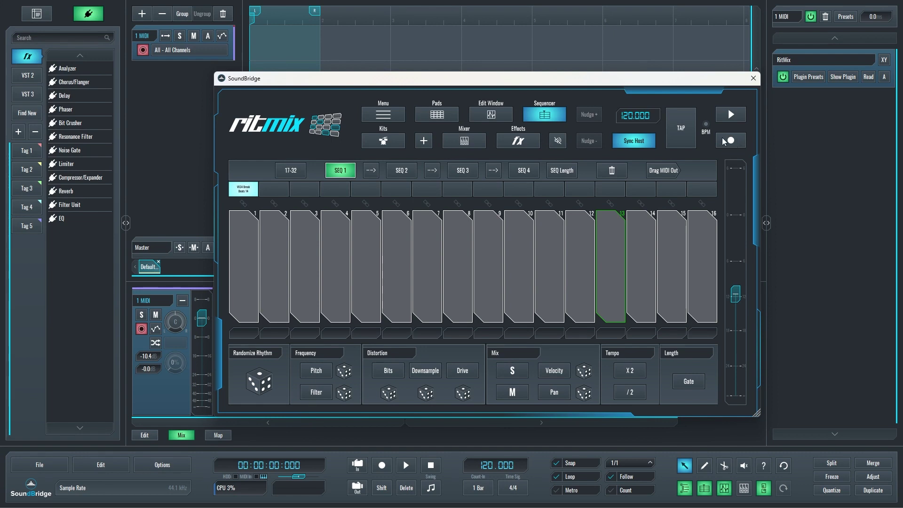
pyautogui.click(430, 114)
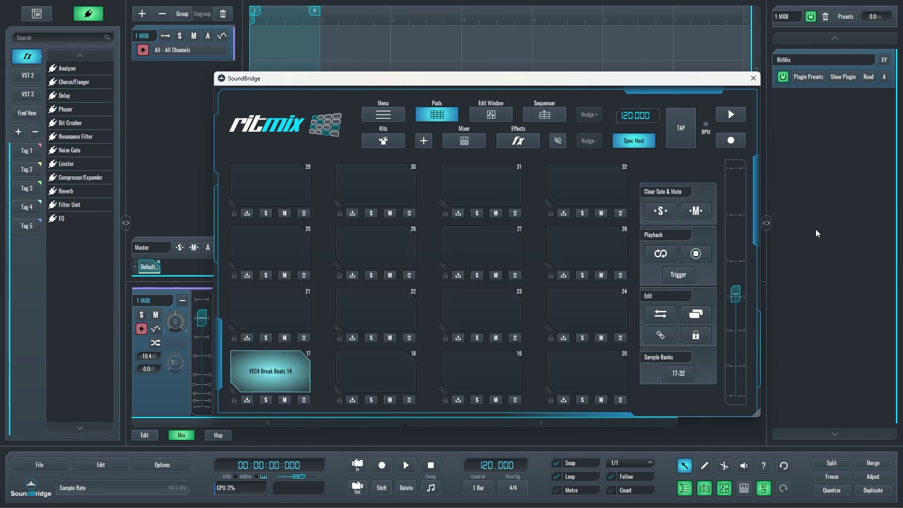
# Tap the TAP button in time until the tempo reads 148.270 BPM.
pyautogui.click(682, 136)
pyautogui.click(683, 136)
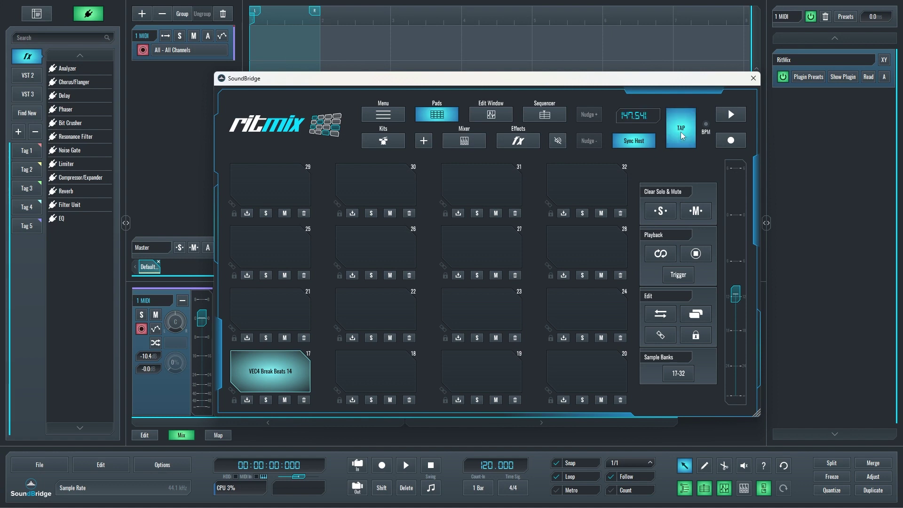
pyautogui.click(684, 137)
pyautogui.click(683, 136)
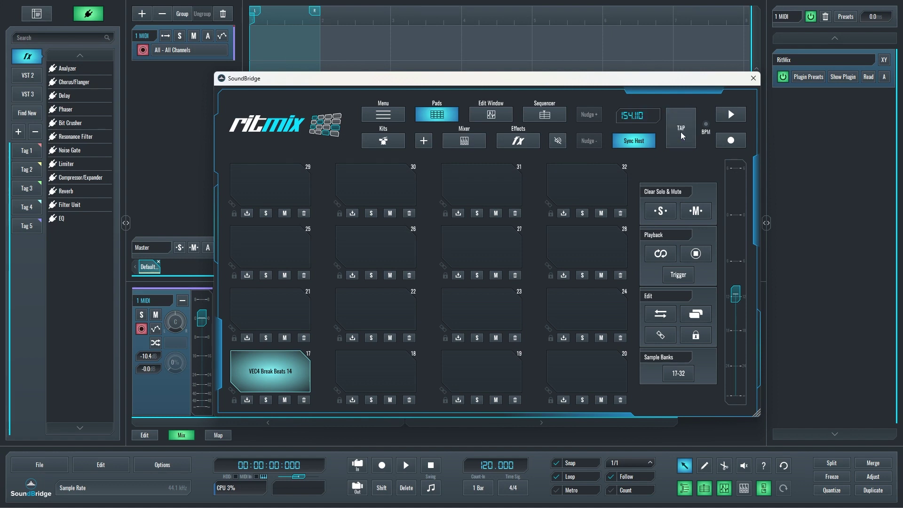
pyautogui.click(683, 136)
pyautogui.click(683, 136)
pyautogui.click(683, 136)
pyautogui.click(683, 136)
pyautogui.click(683, 136)
pyautogui.click(681, 134)
# Open the step sequencer, reposition the plugin window and show the lanes for pads 1–16.
pyautogui.click(540, 115)
pyautogui.moveTo(490, 78); pyautogui.dragTo(553, 88)
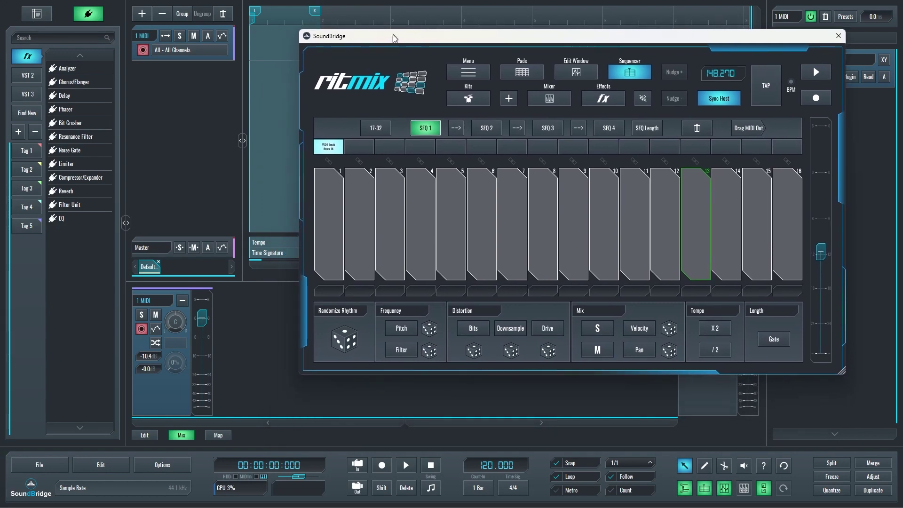
pyautogui.moveTo(394, 38); pyautogui.dragTo(396, 45)
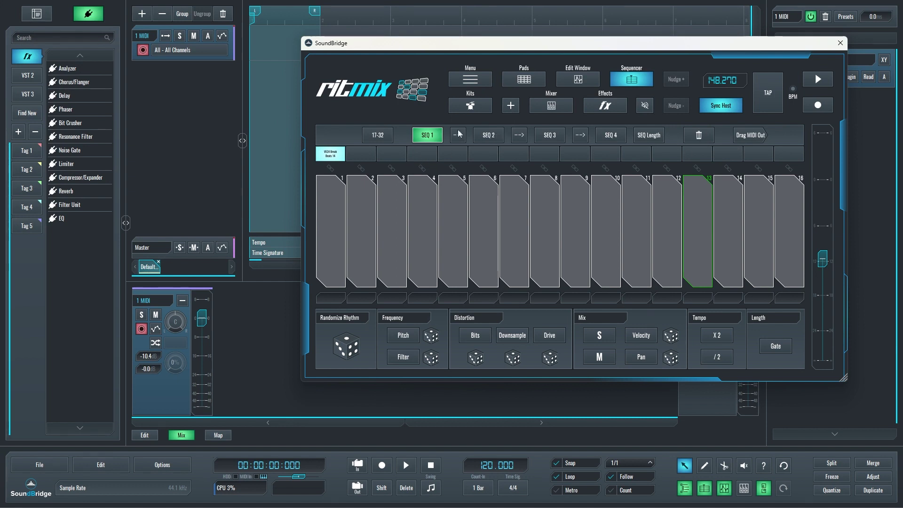
pyautogui.click(381, 137)
# Start playback and drag the host tempo down to 105 BPM while it plays.
pyautogui.press('space')
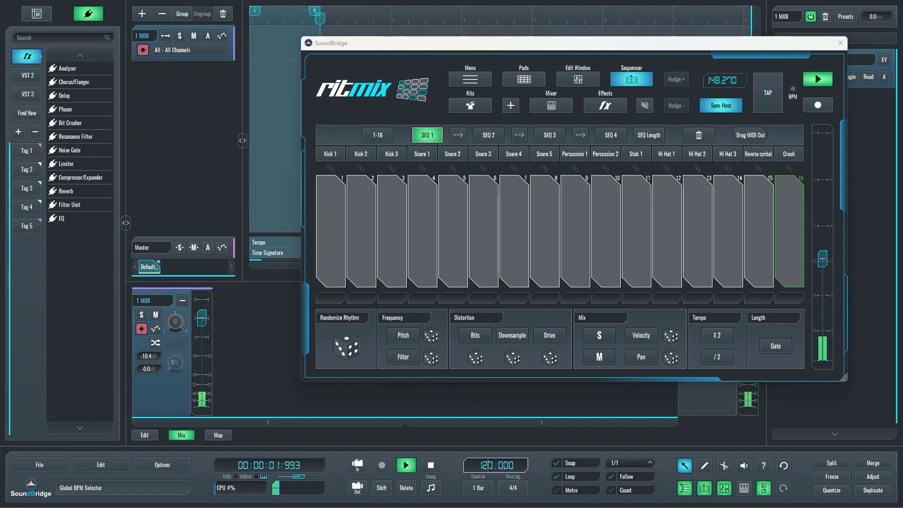
pyautogui.moveTo(495, 463)
pyautogui.mouseDown()
pyautogui.moveTo(490, 448)
pyautogui.moveTo(489, 456)
pyautogui.mouseUp()
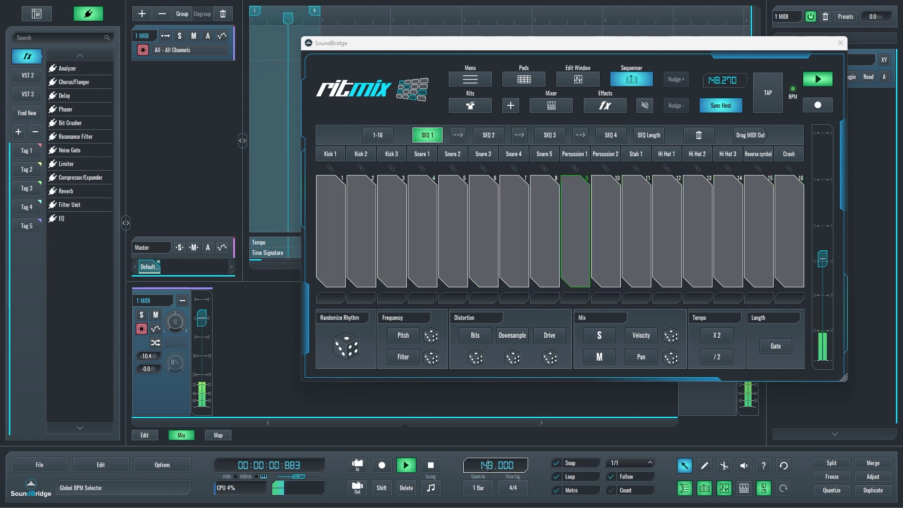
pyautogui.moveTo(496, 465); pyautogui.dragTo(496, 485)
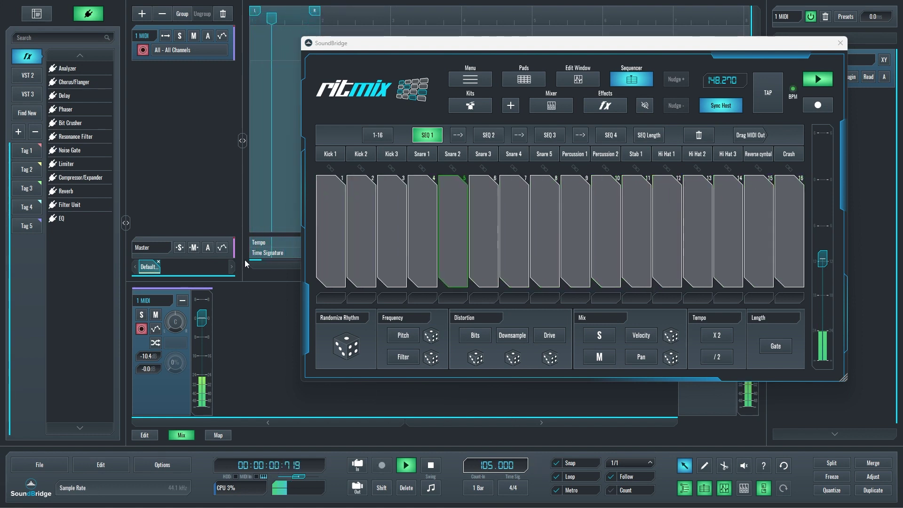
# Stop playback and page through the sequencer lane banks, ending back on pads 1–16.
pyautogui.press('space')
pyautogui.click(330, 154)
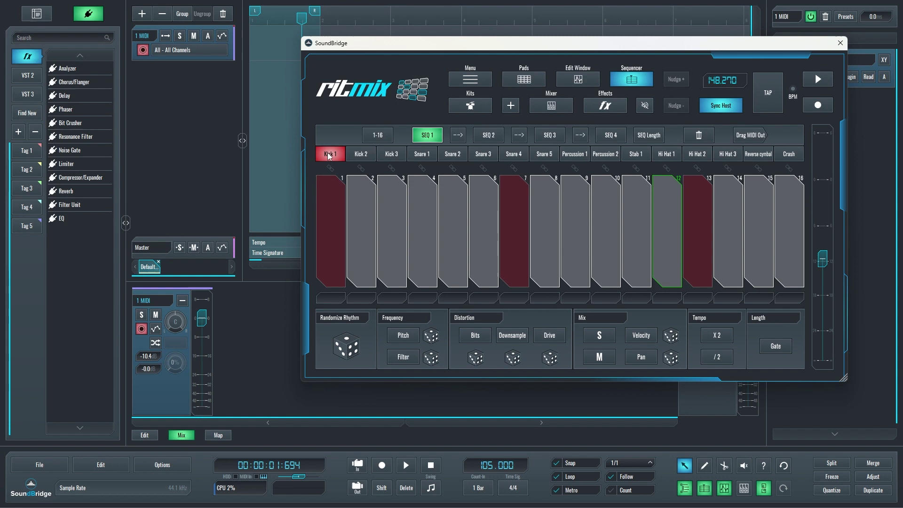
pyautogui.click(383, 136)
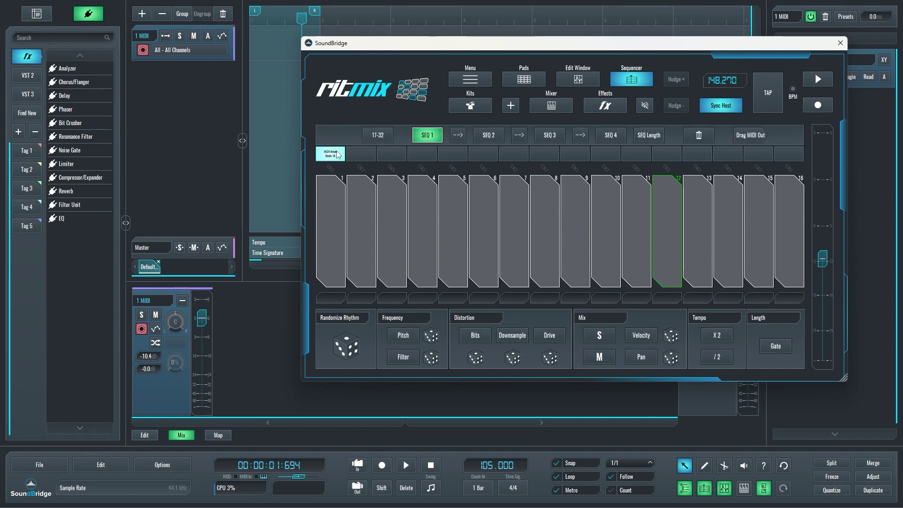
pyautogui.click(377, 135)
pyautogui.click(377, 135)
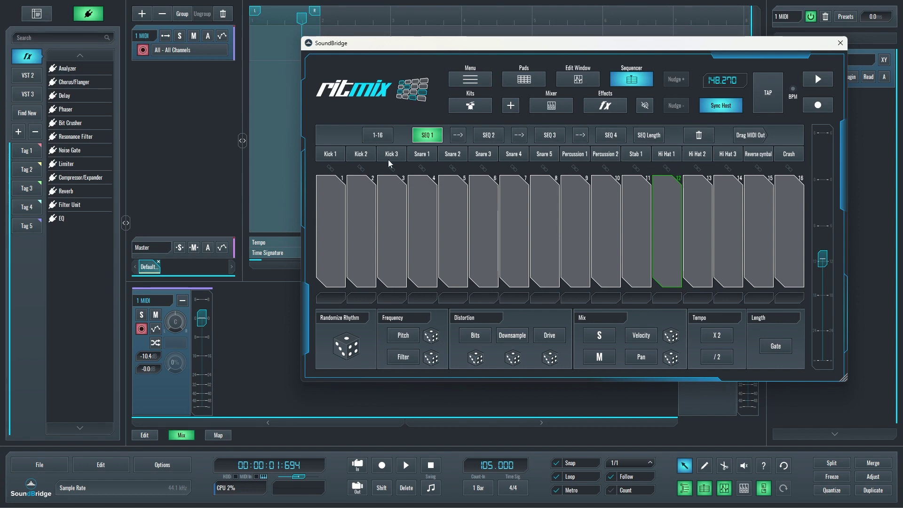
# Browse the instrument patterns through Snare 1, then return to Kick 1.
pyautogui.click(330, 154)
pyautogui.click(361, 154)
pyautogui.click(392, 155)
pyautogui.click(424, 154)
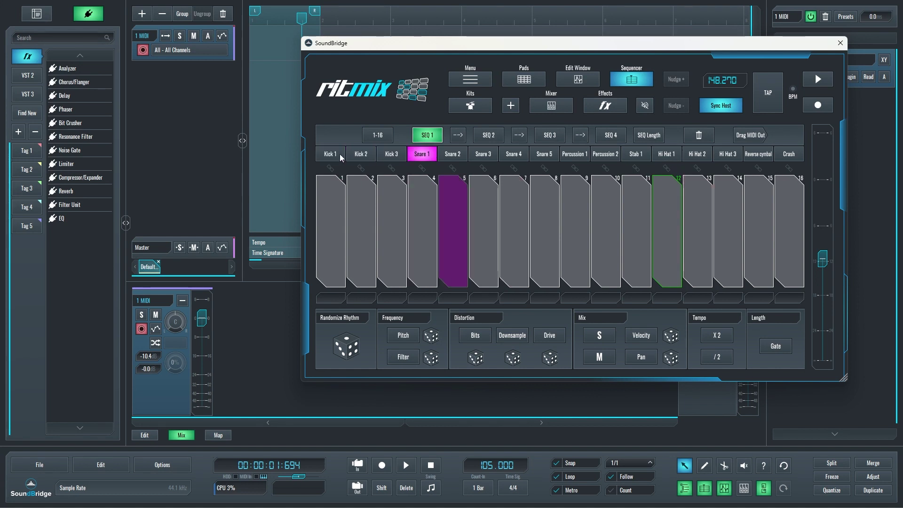
pyautogui.click(340, 155)
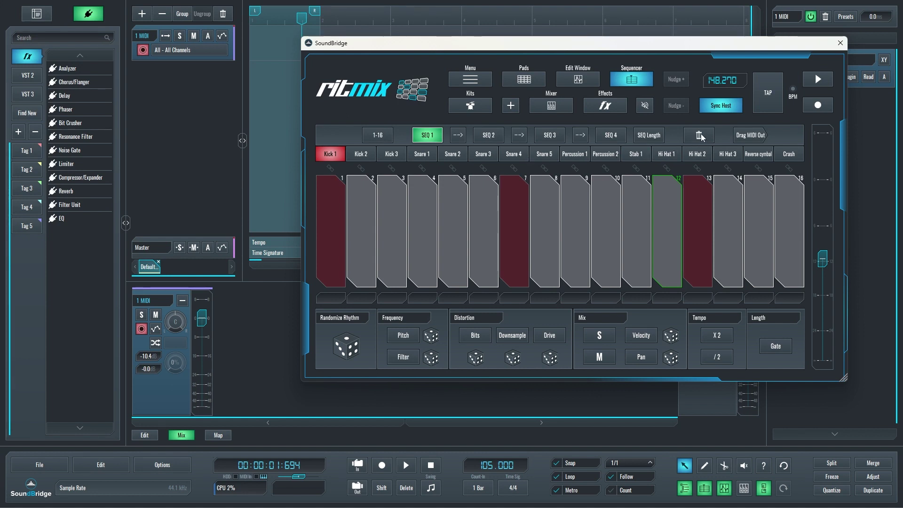
# Clear every Kick 1 step with the trash icon, then scroll the online manual to Edit View.
pyautogui.click(700, 136)
pyautogui.click(381, 156)
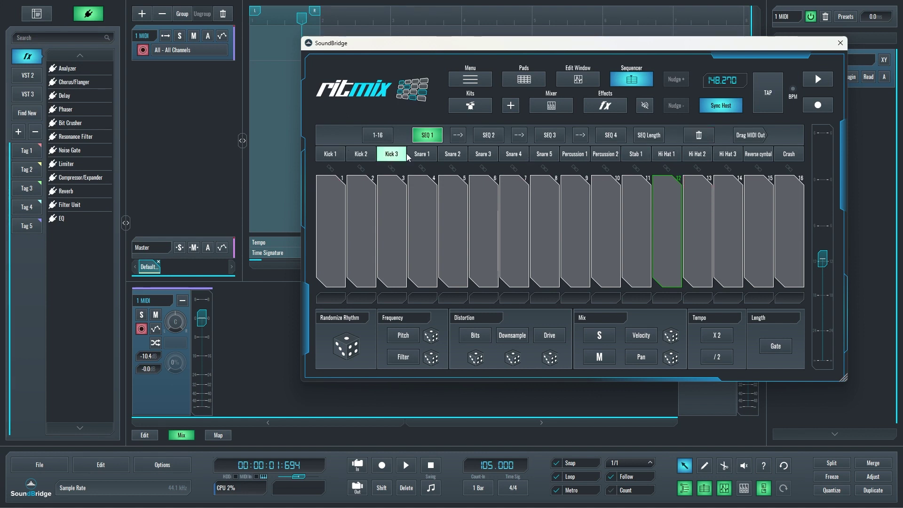
pyautogui.click(330, 154)
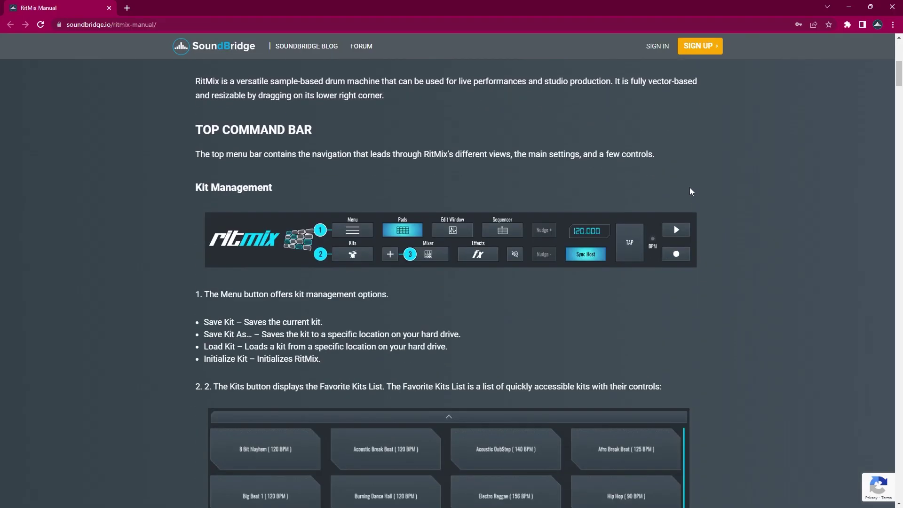
pyautogui.scroll(-15, 689, 188)
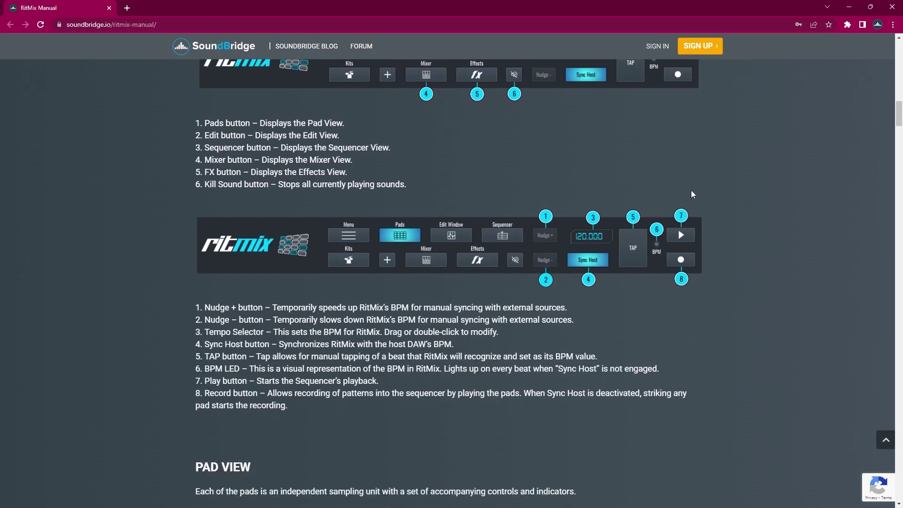
pyautogui.scroll(-20, 691, 194)
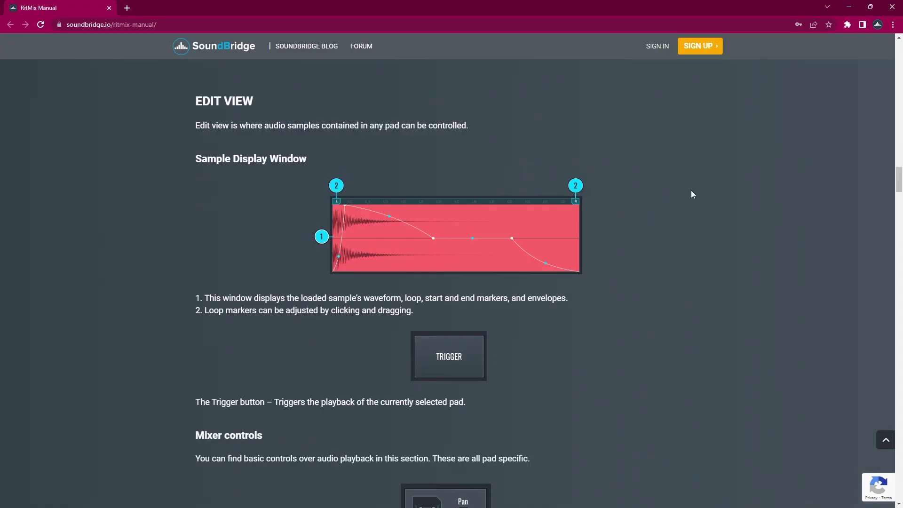